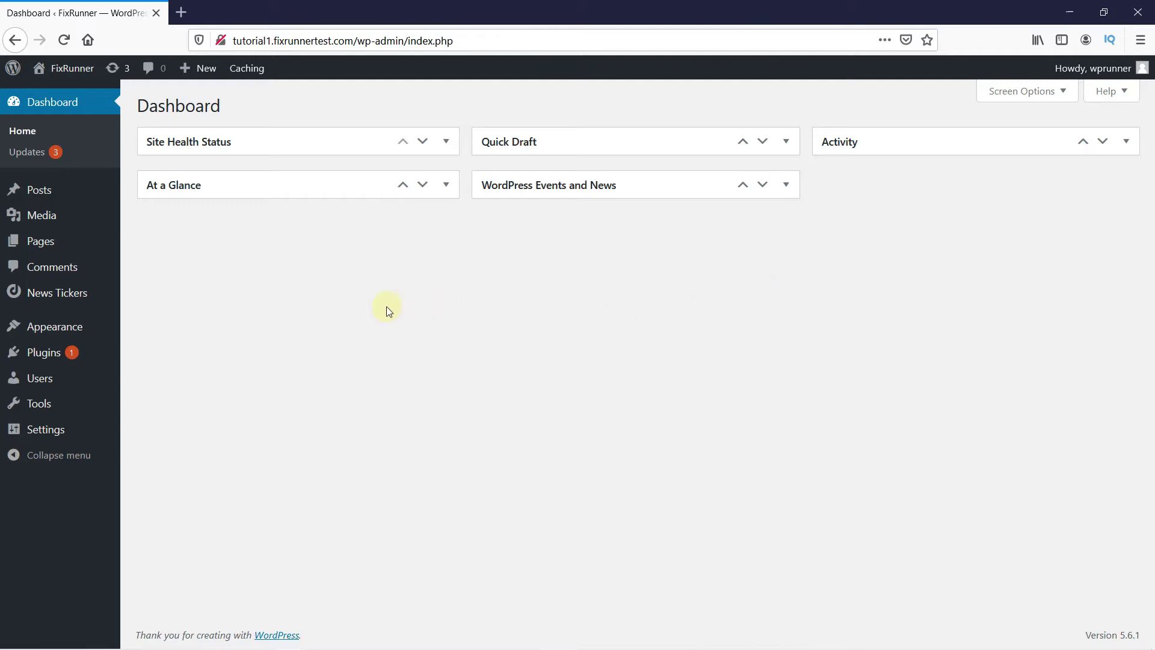
- Open the Fix WordPress Issues for FREE!!! post for editing from All Posts
mouse_move(80, 189)
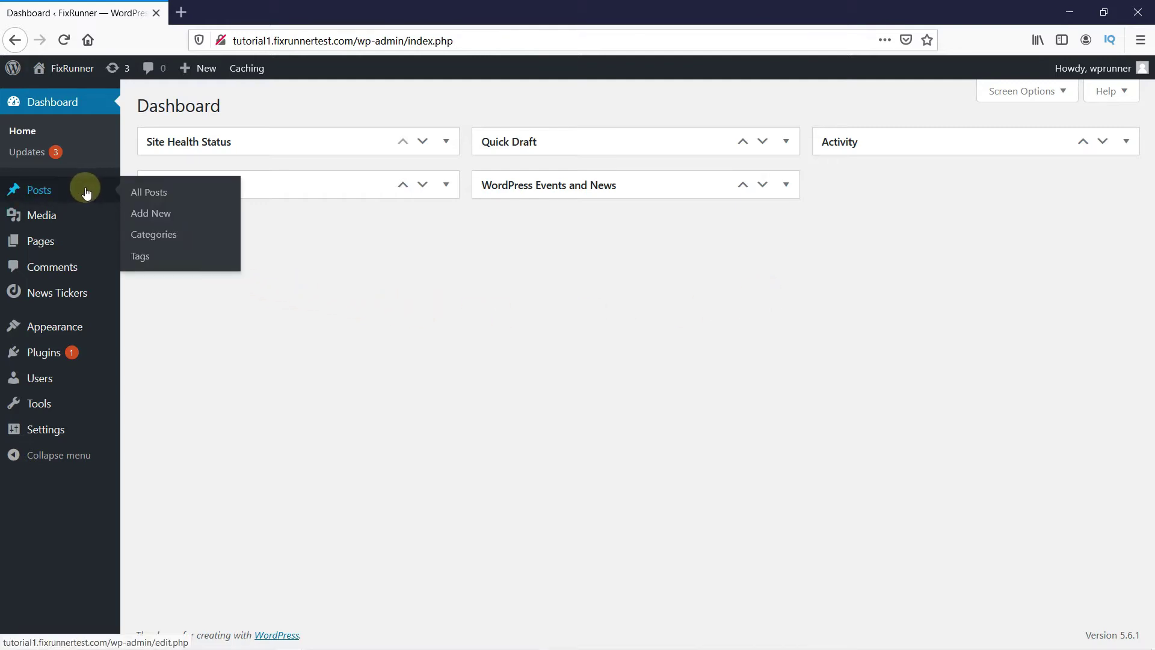
click(139, 197)
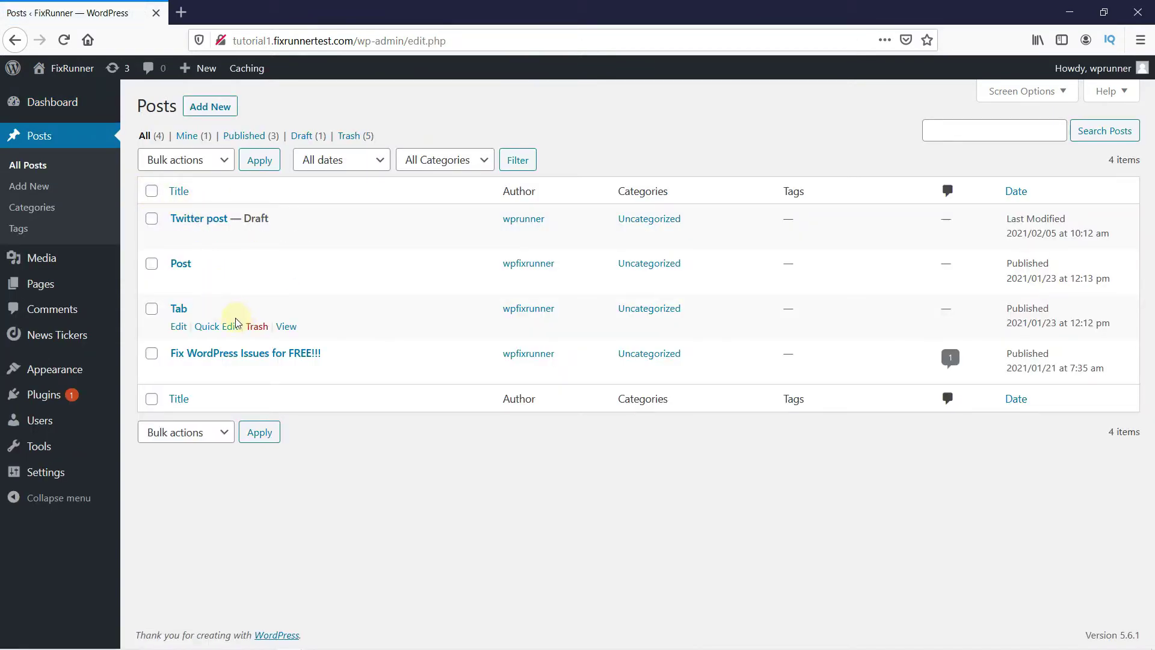
click(179, 372)
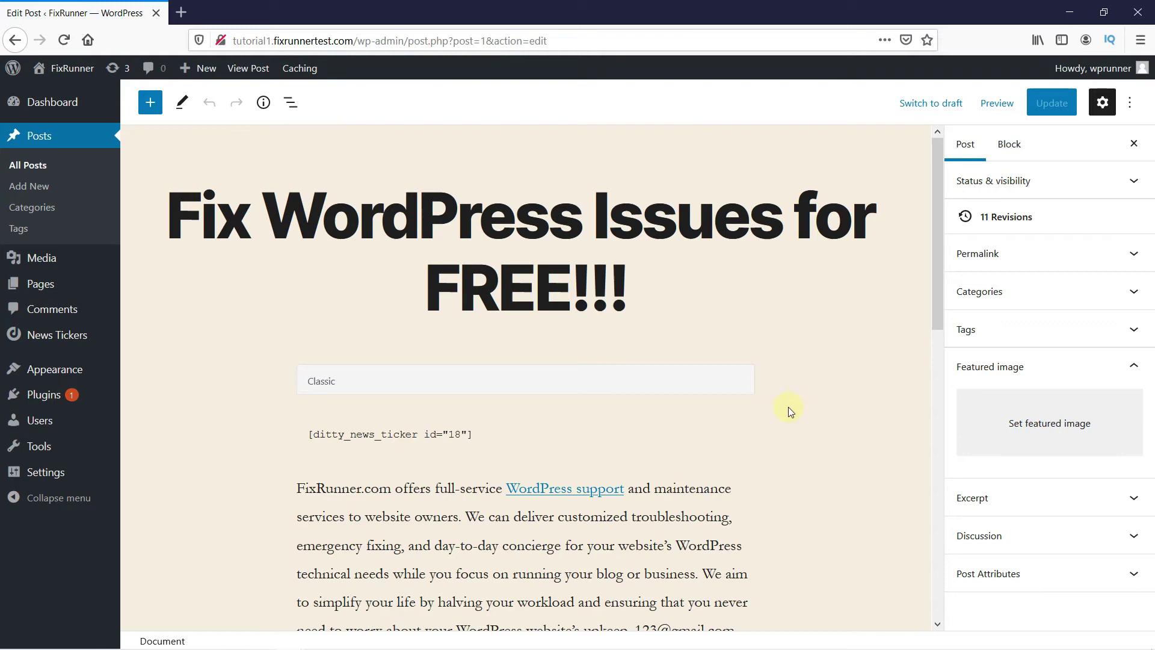
scroll(789, 410, down, 3)
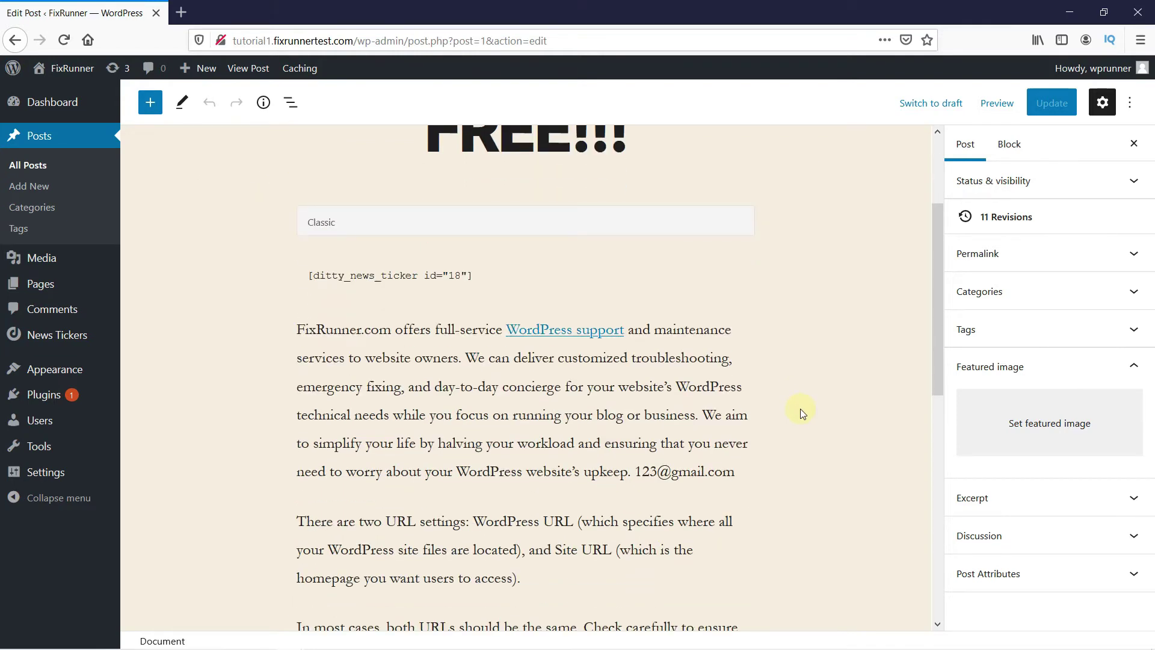
- Format the Classic block's opening paragraph, starting 'FixRunner.com offers', as Heading 4
click(299, 325)
drag(298, 326, 426, 329)
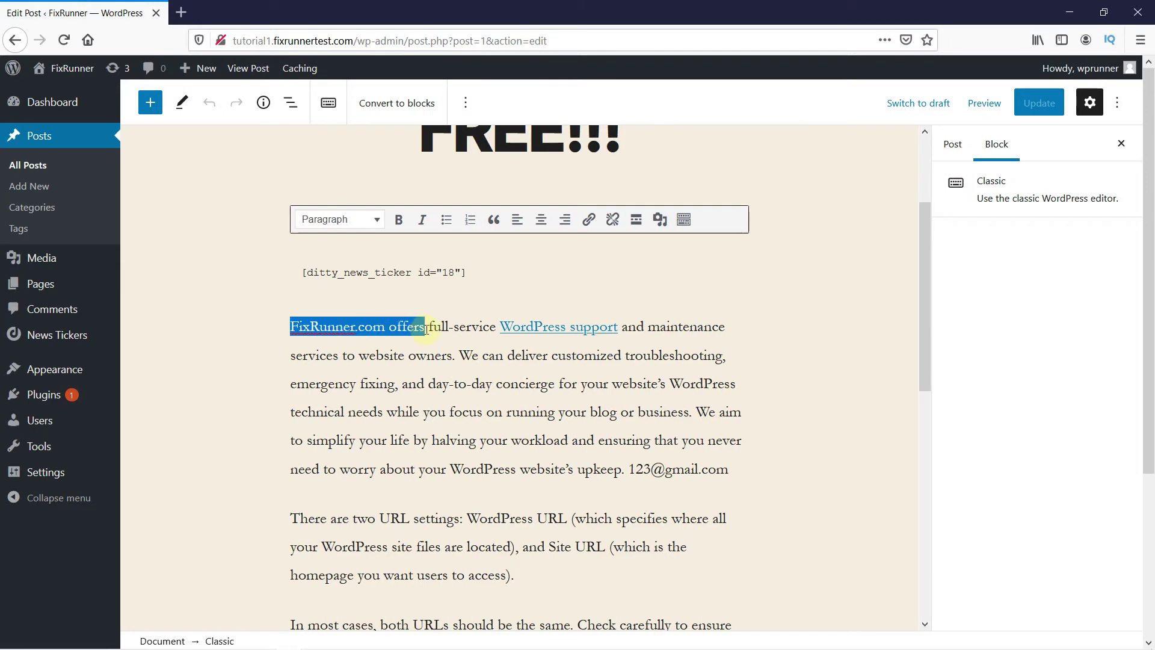
click(378, 221)
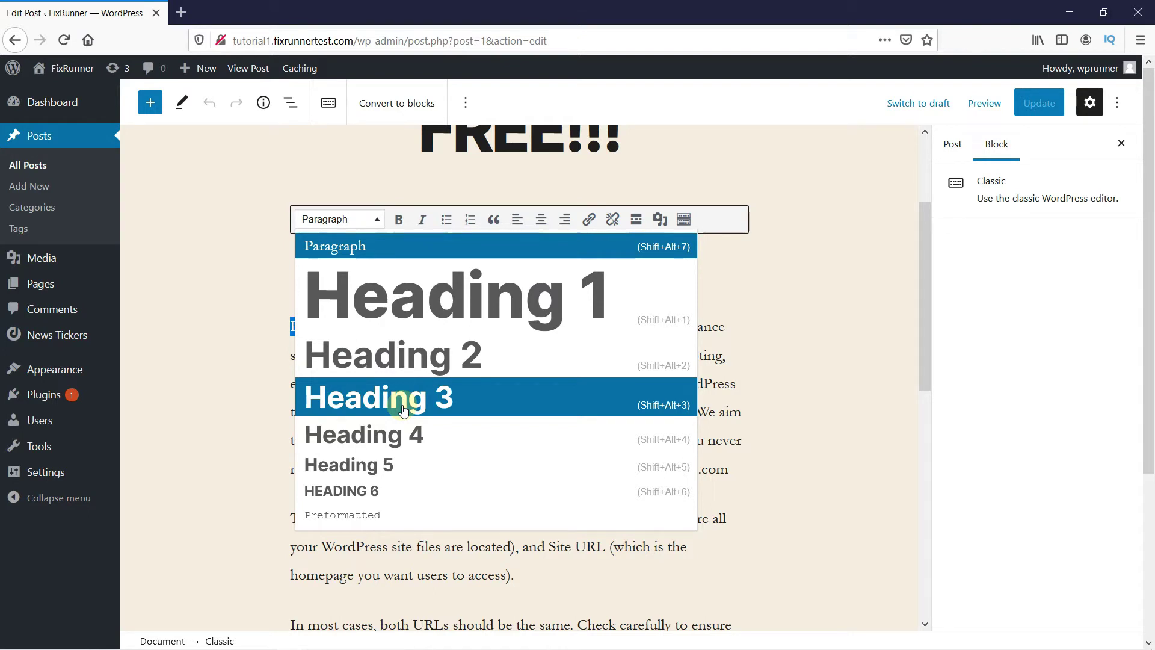
click(405, 434)
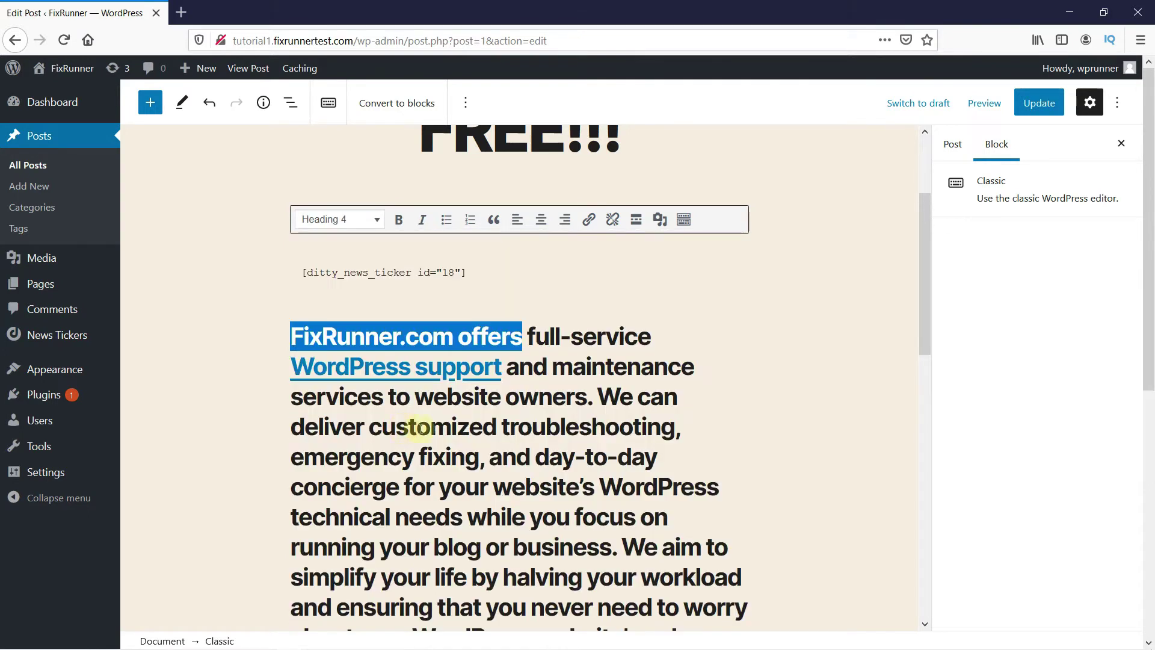
click(781, 450)
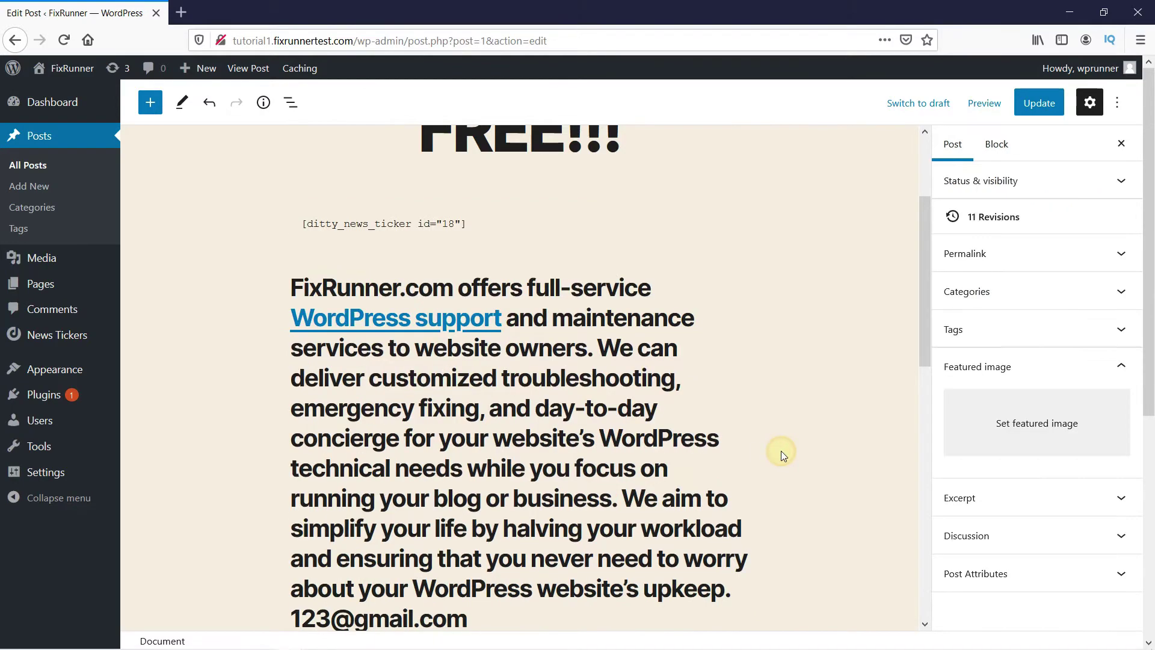
scroll(792, 449, down, 5)
scroll(794, 449, up, 1)
scroll(794, 448, up, 3)
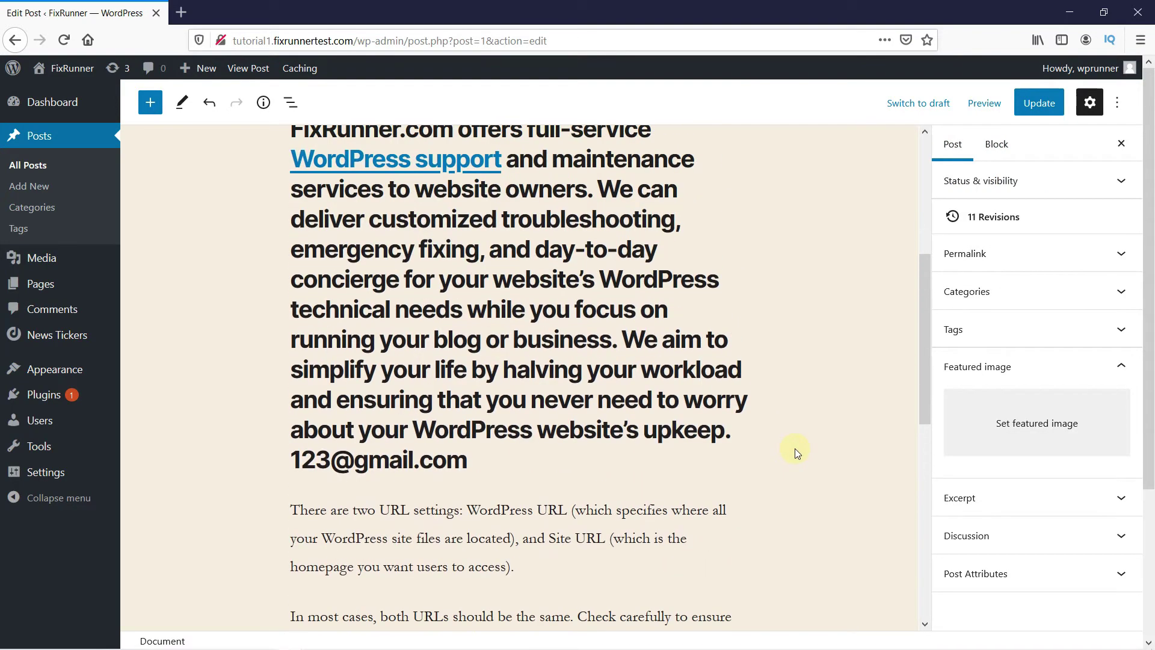
scroll(795, 448, down, 4)
scroll(795, 449, up, 4)
scroll(795, 448, up, 1)
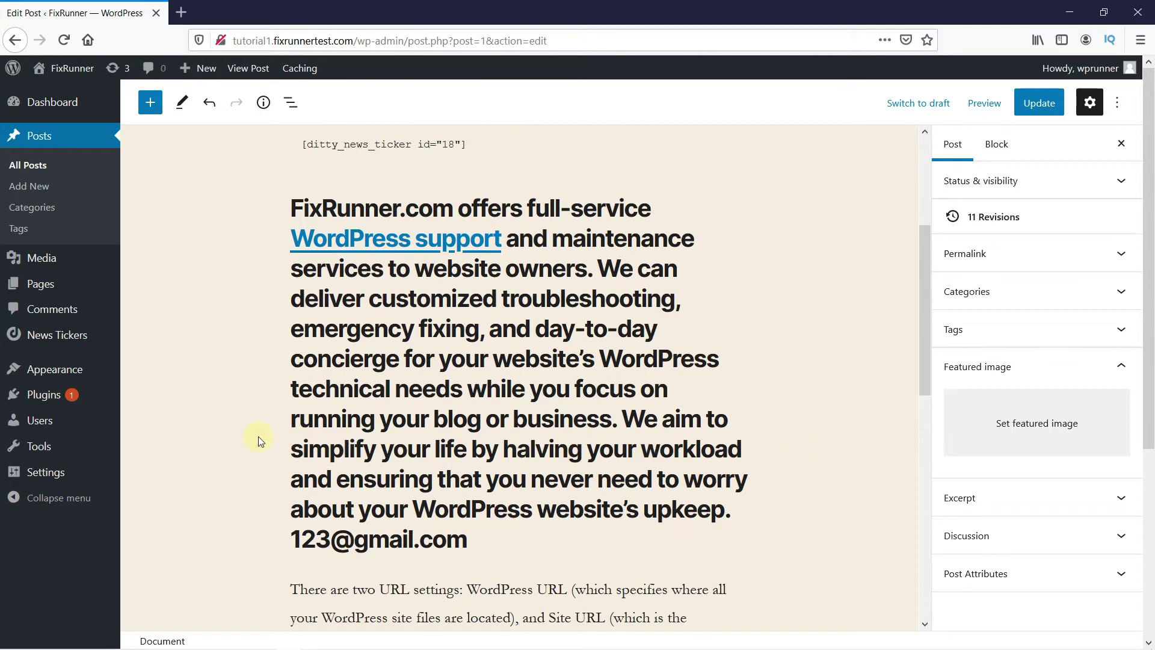
- Go to the Add New Plugins page, leaving the post editor without saving
mouse_move(88, 402)
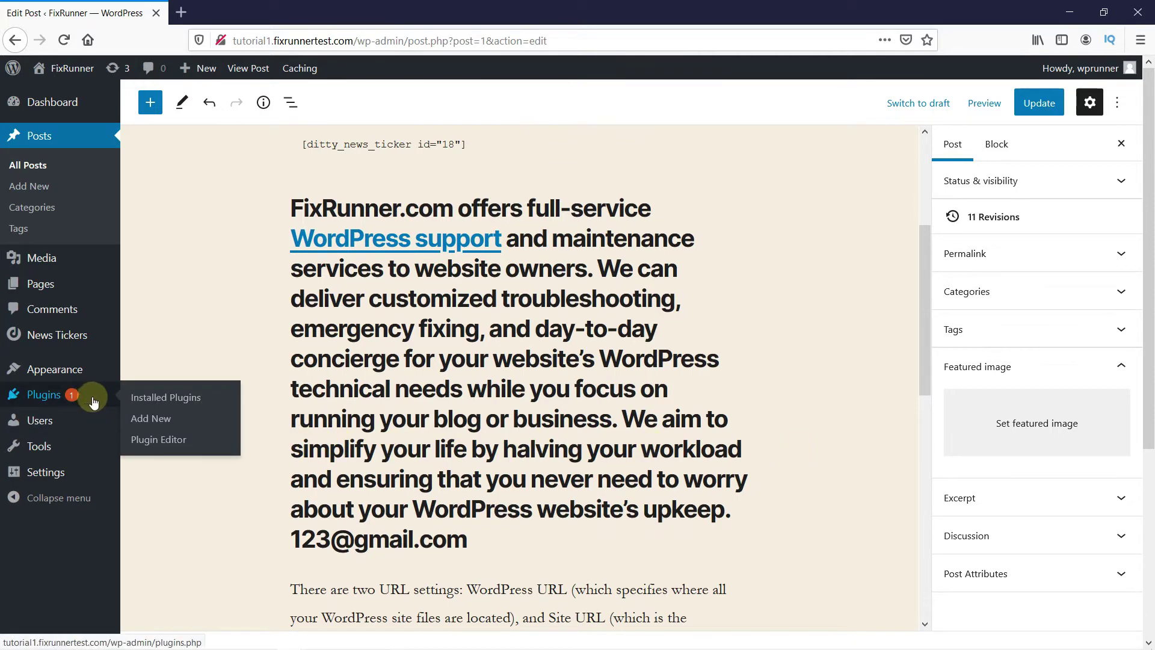
click(134, 423)
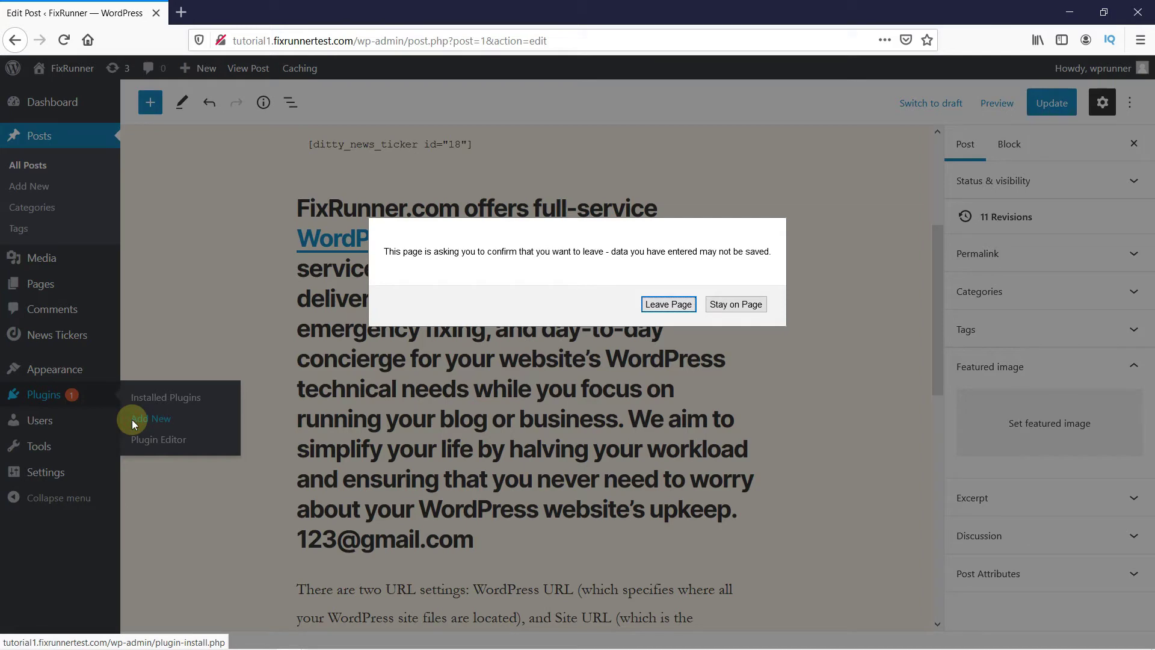
click(666, 304)
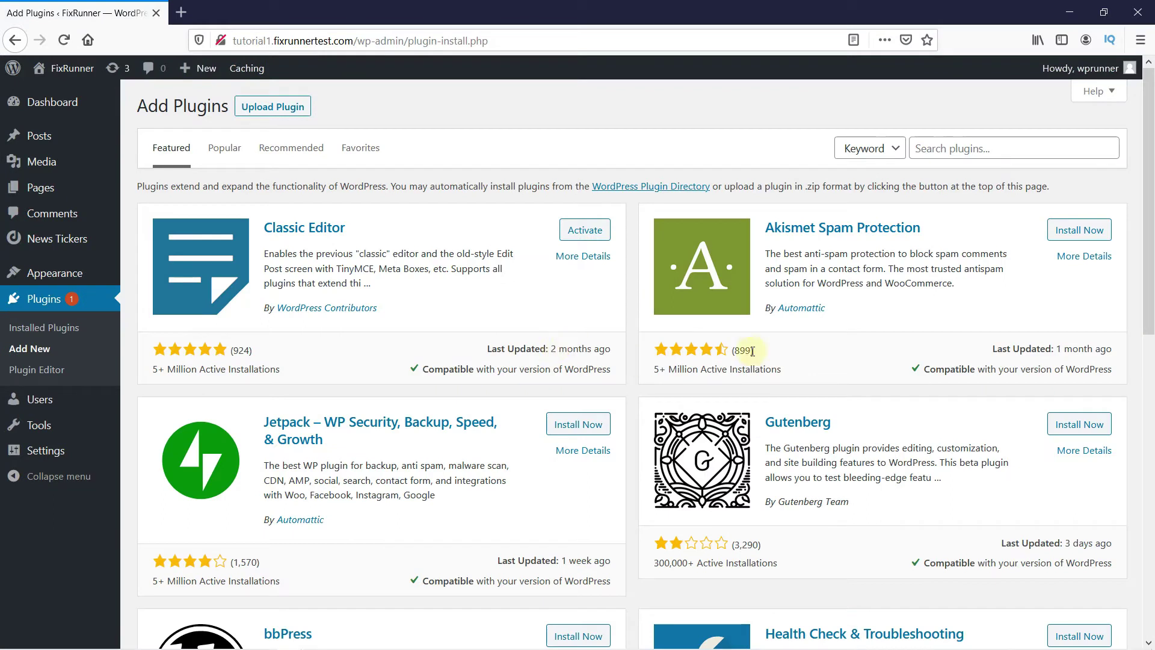
- Search 'tinymce advanced', then install and activate Advanced Editor Tools
click(957, 150)
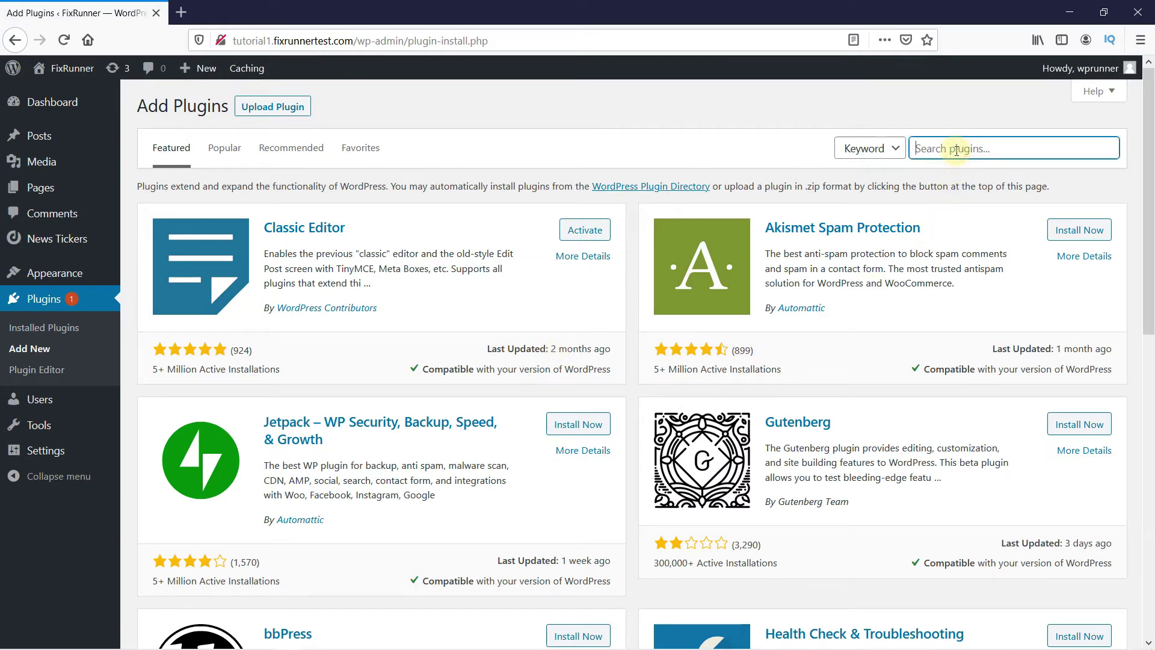
text(tinymce)
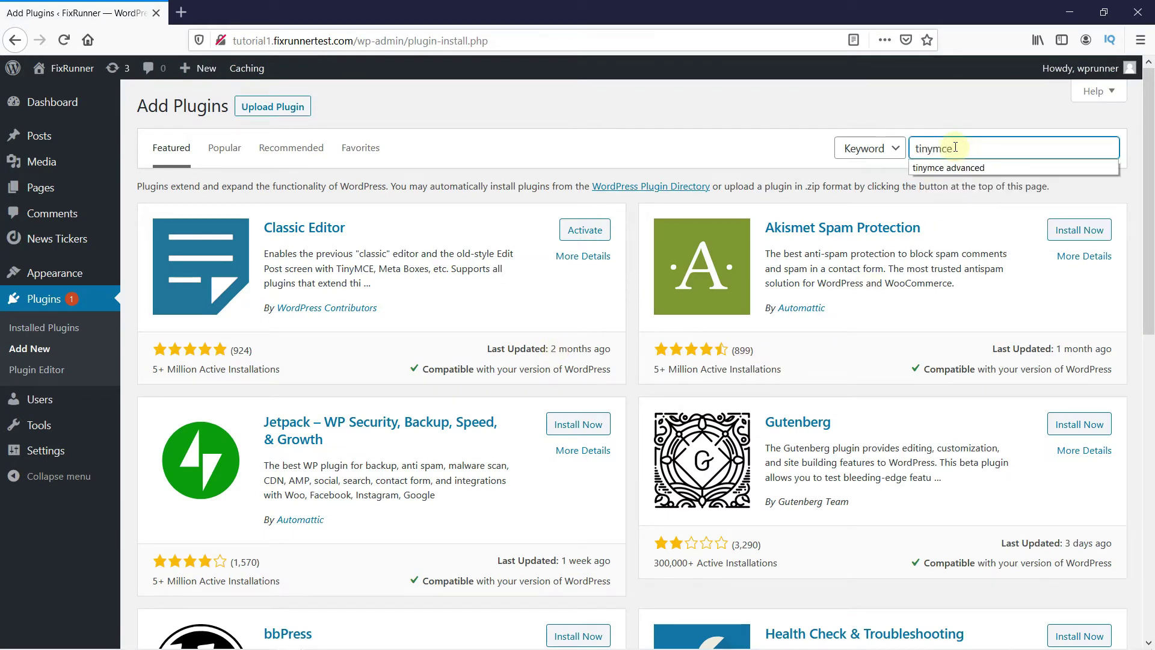
text( advanced)
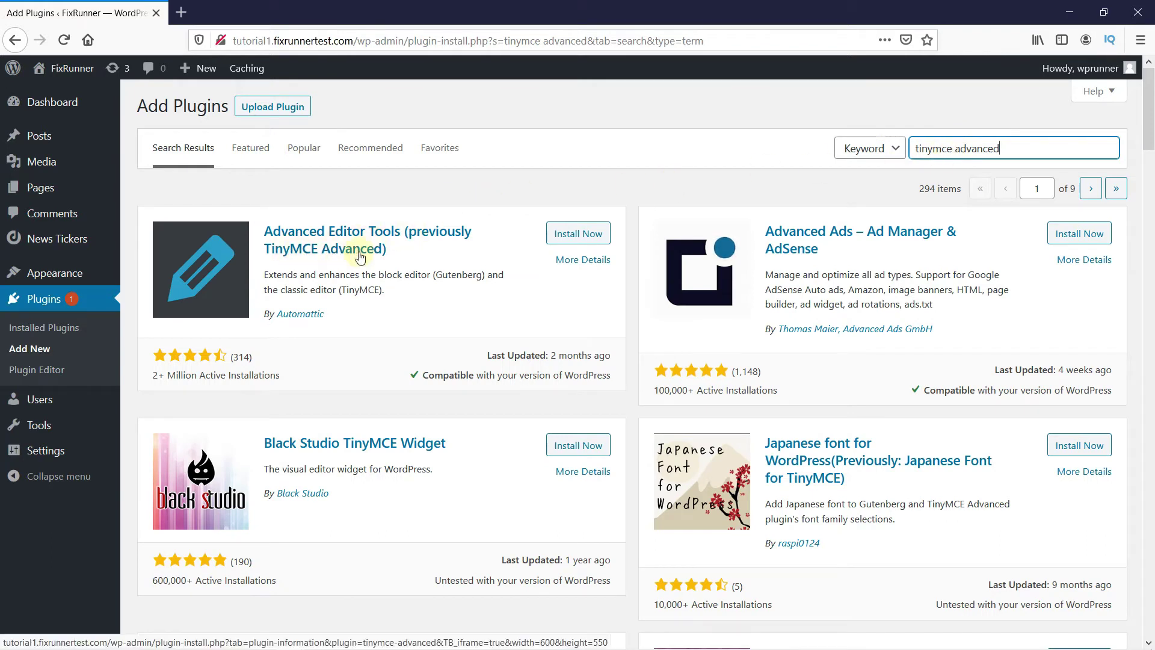
click(565, 238)
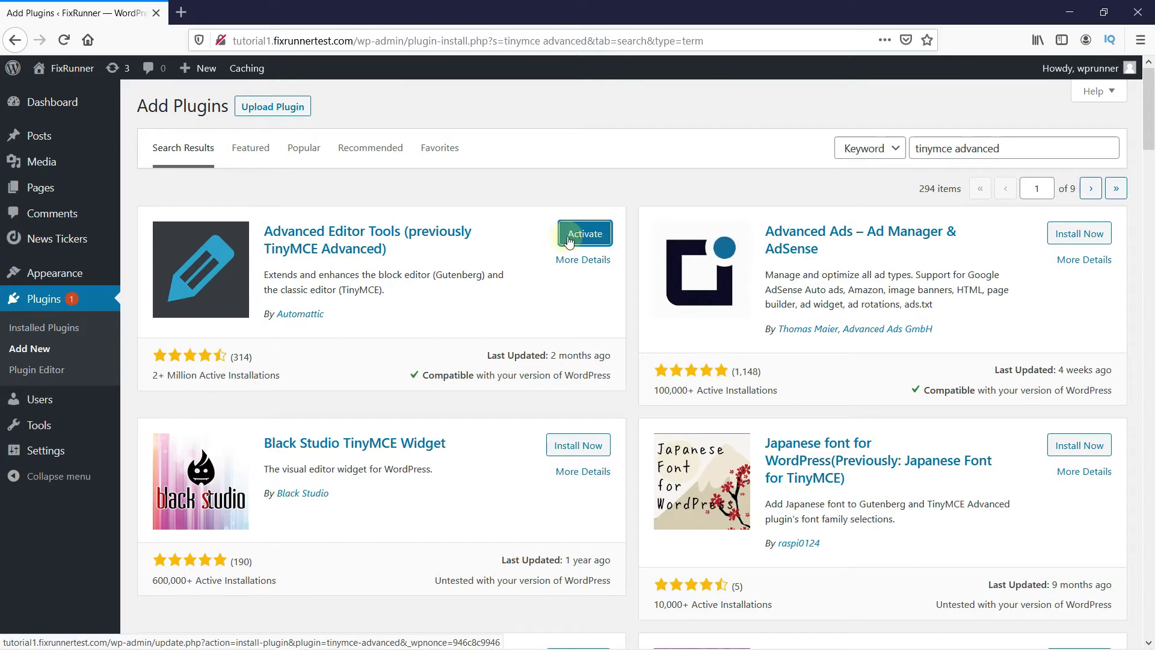
click(569, 239)
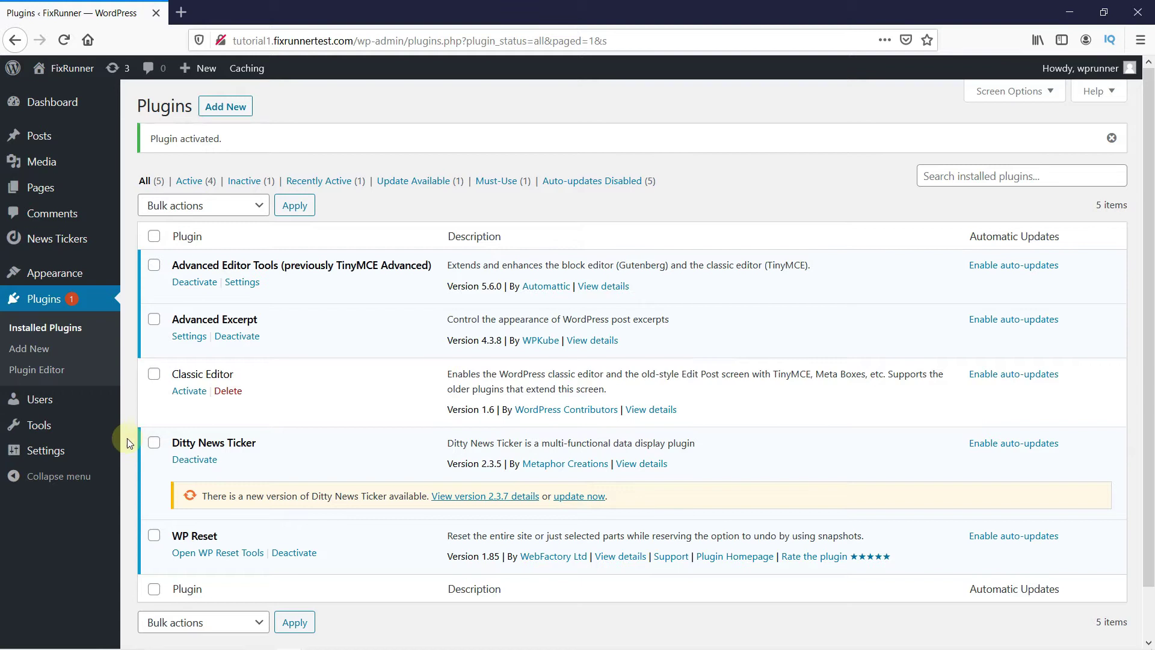
- Open the Advanced Editor Tools settings and dismiss the plugin rename notice
mouse_move(96, 445)
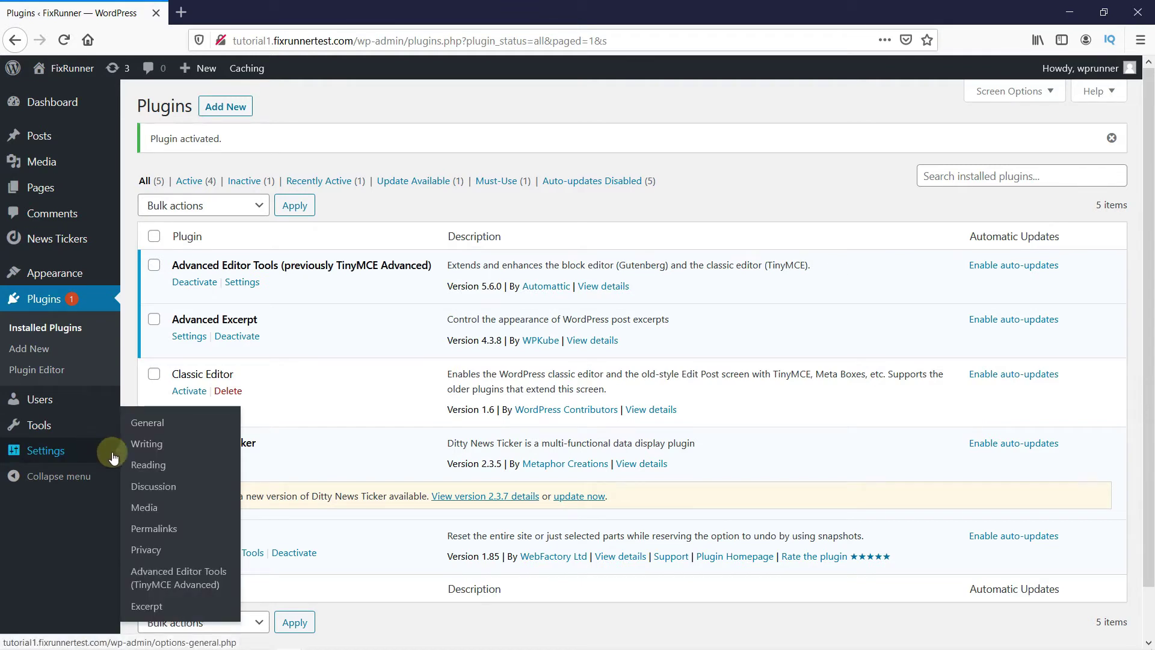
click(167, 587)
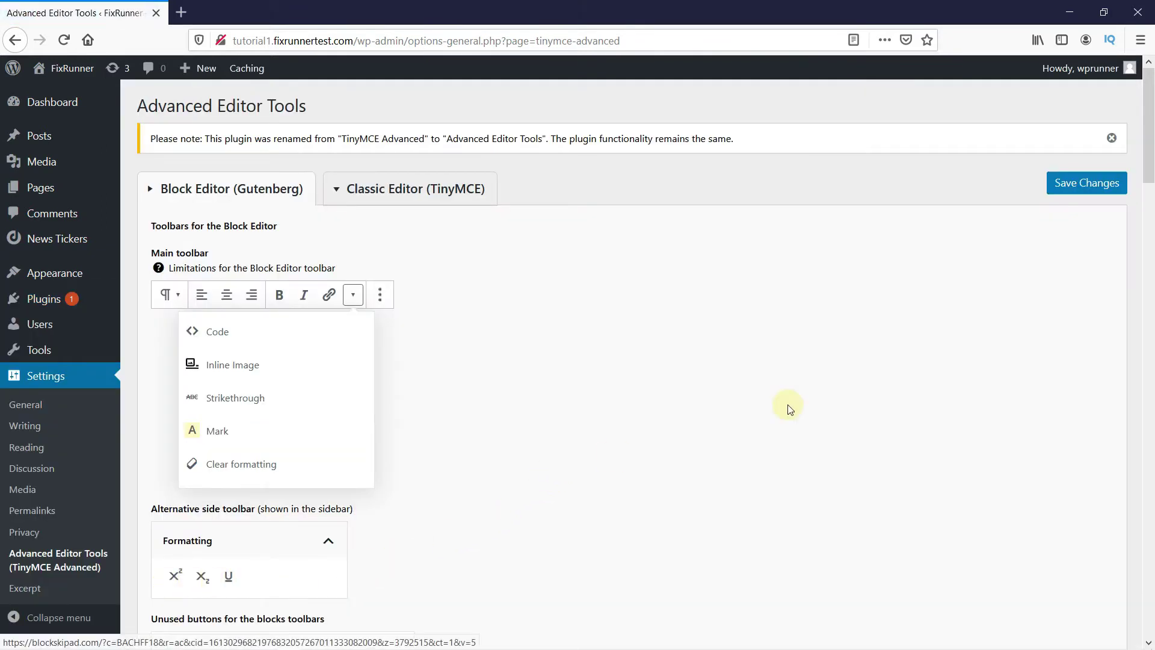
click(1111, 138)
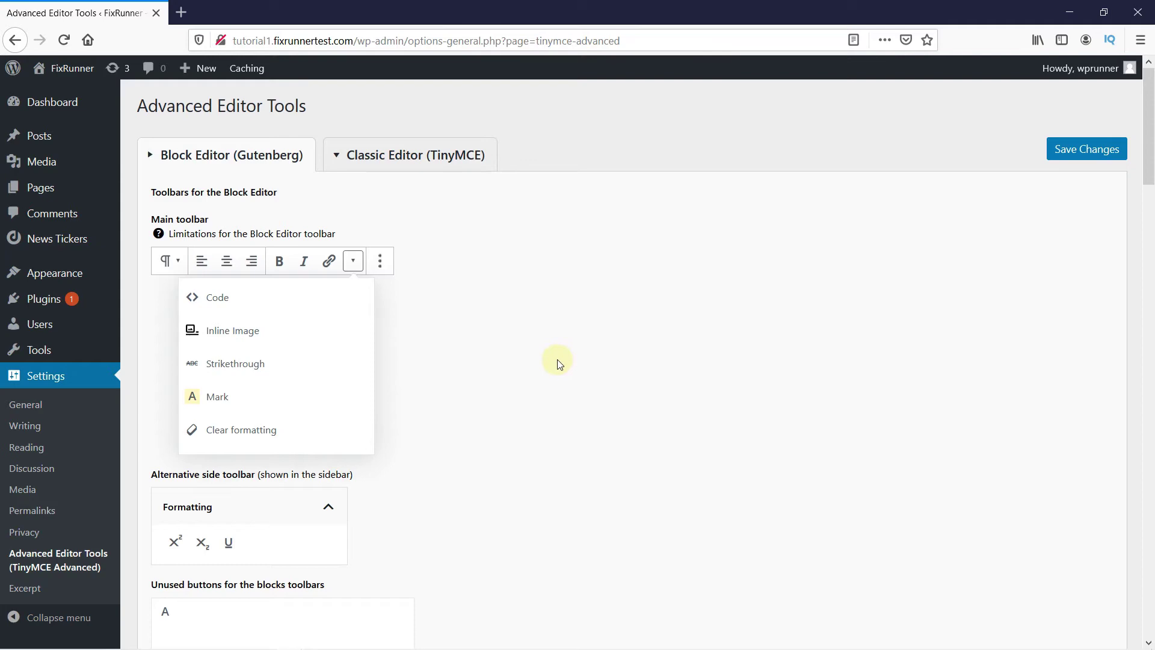
- Add Font Family and Font Sizes to the Classic block toolbar and save the settings
scroll(557, 361, down, 8)
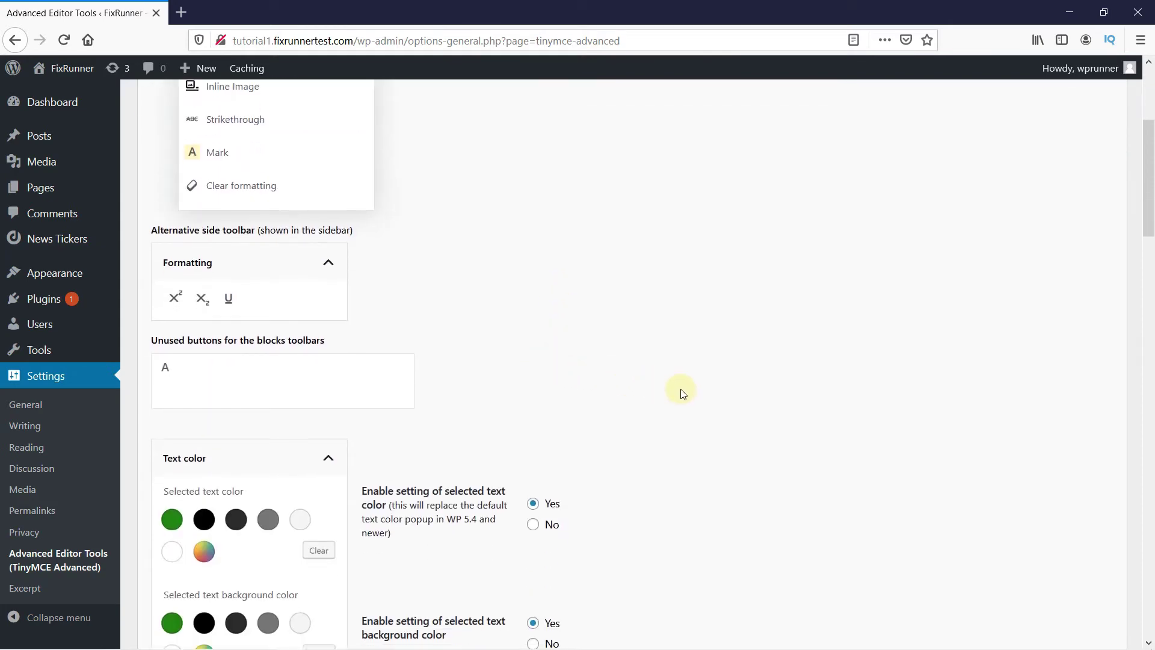
scroll(682, 392, down, 5)
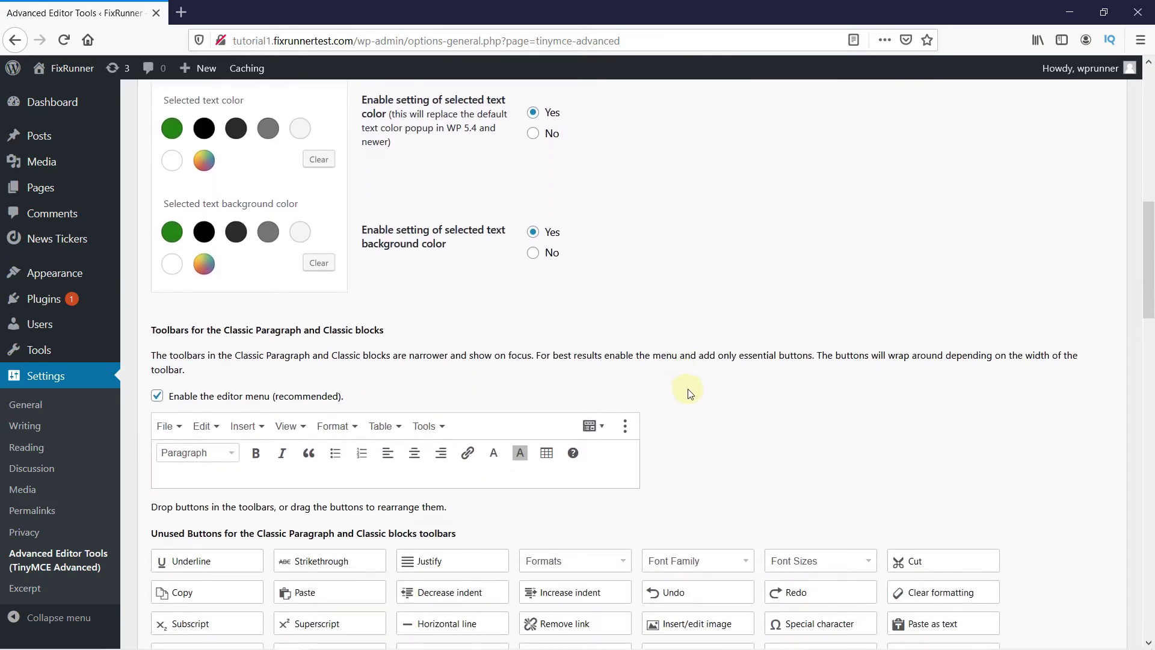
scroll(687, 388, down, 2)
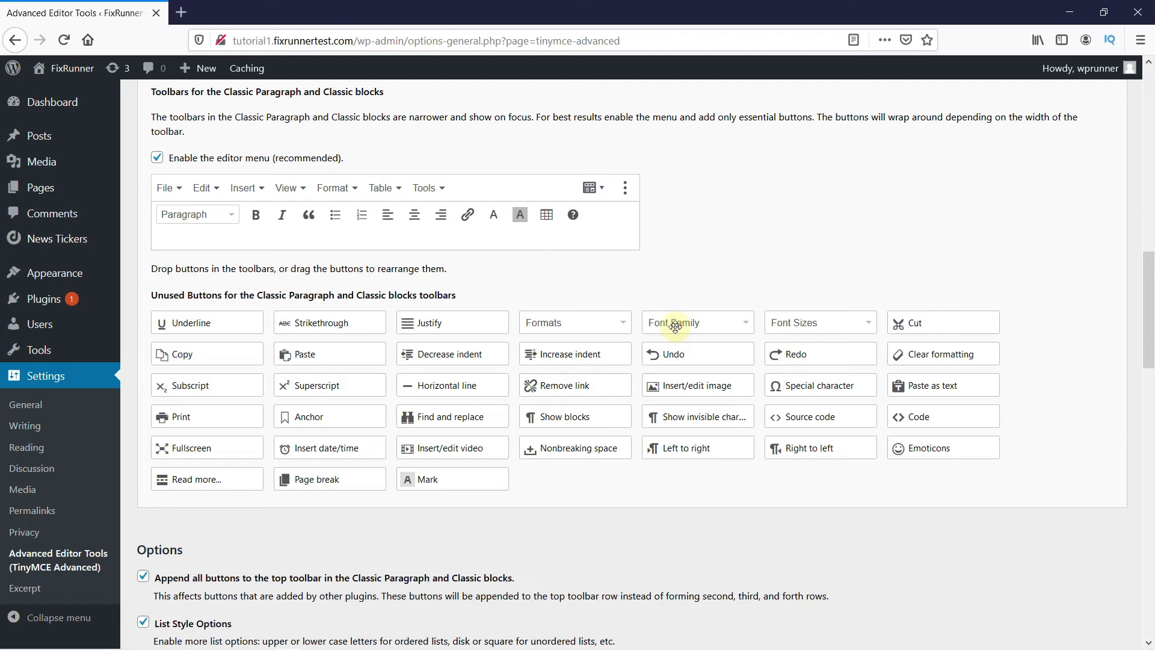
drag(670, 323, 361, 232)
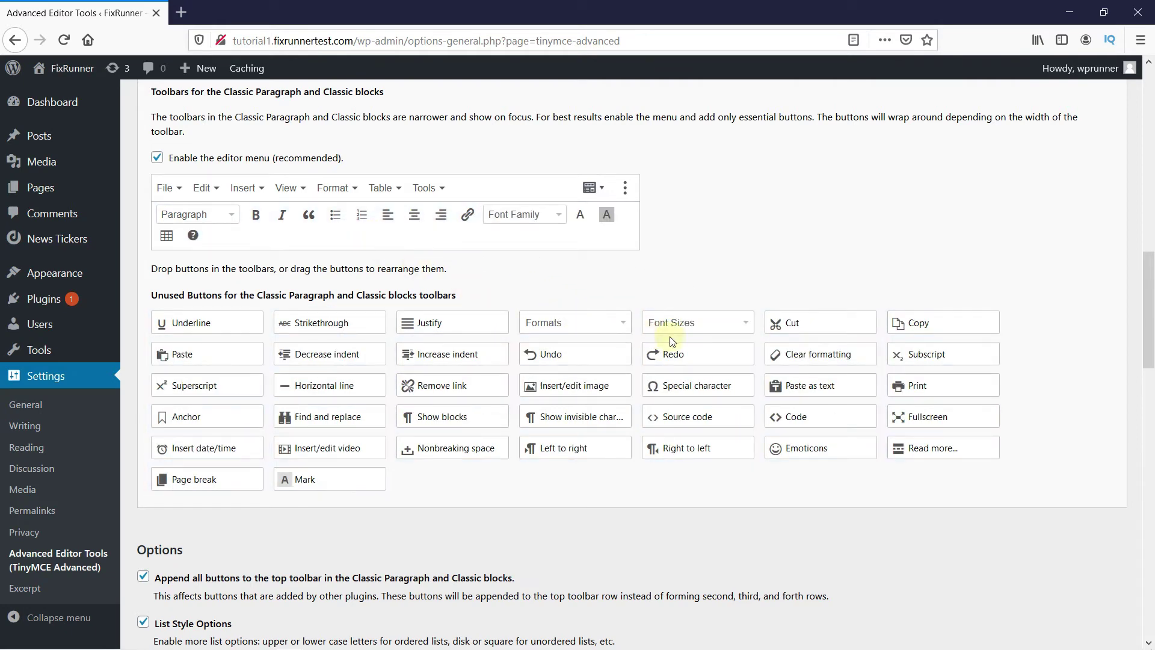
drag(680, 328, 560, 245)
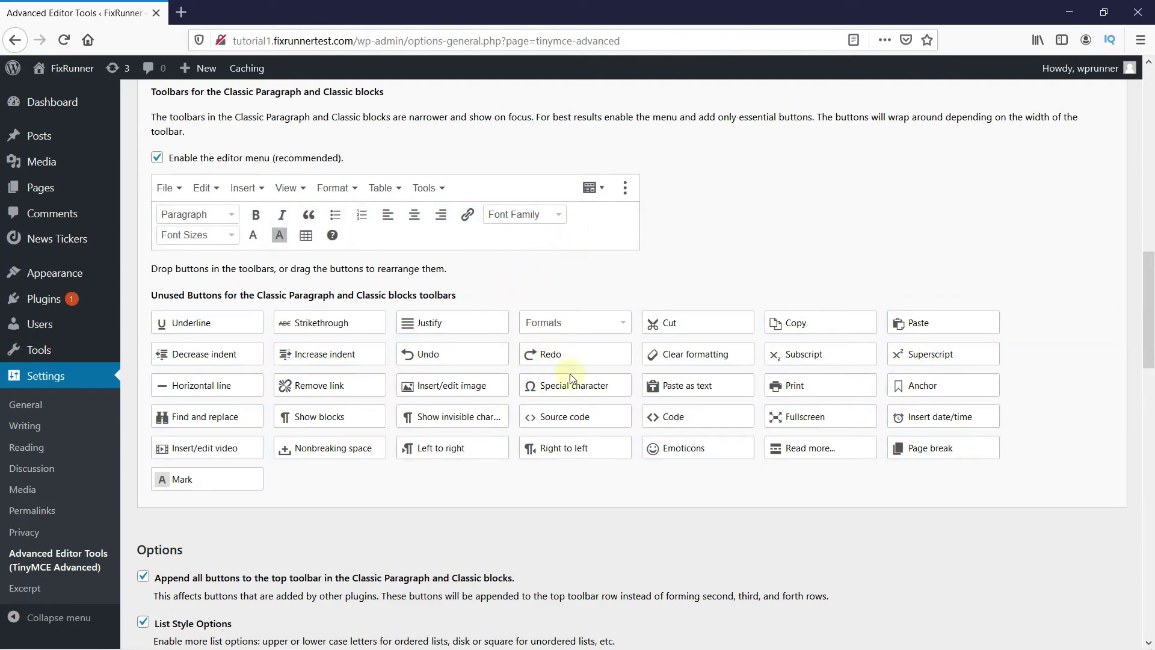
scroll(695, 513, down, 20)
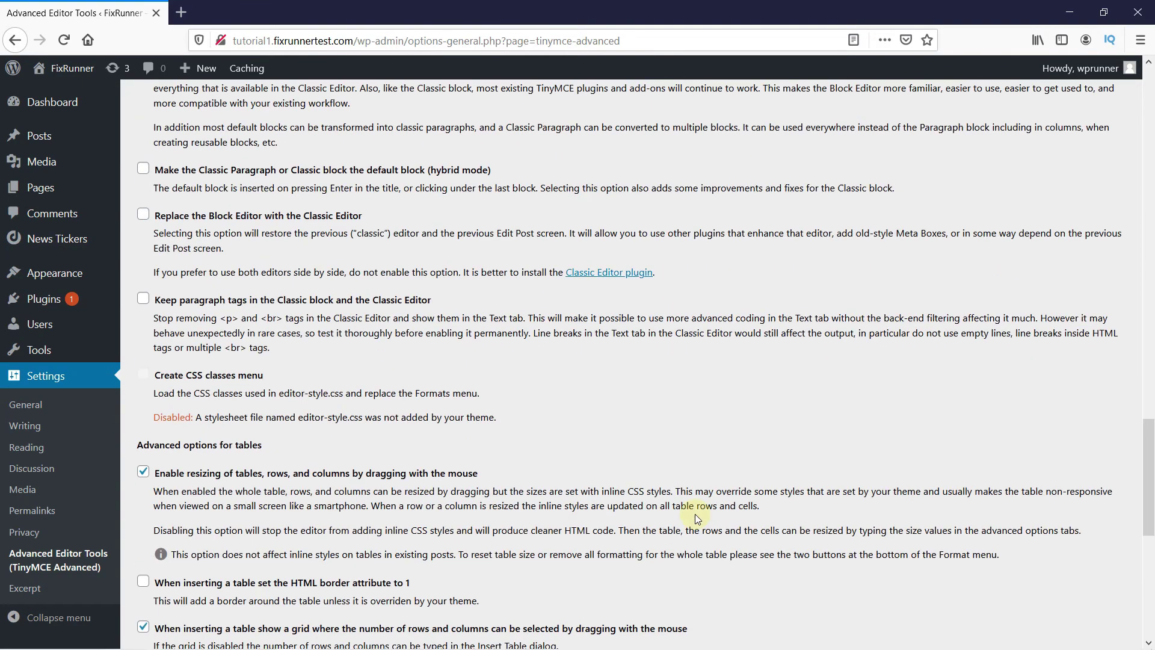
scroll(695, 514, down, 1)
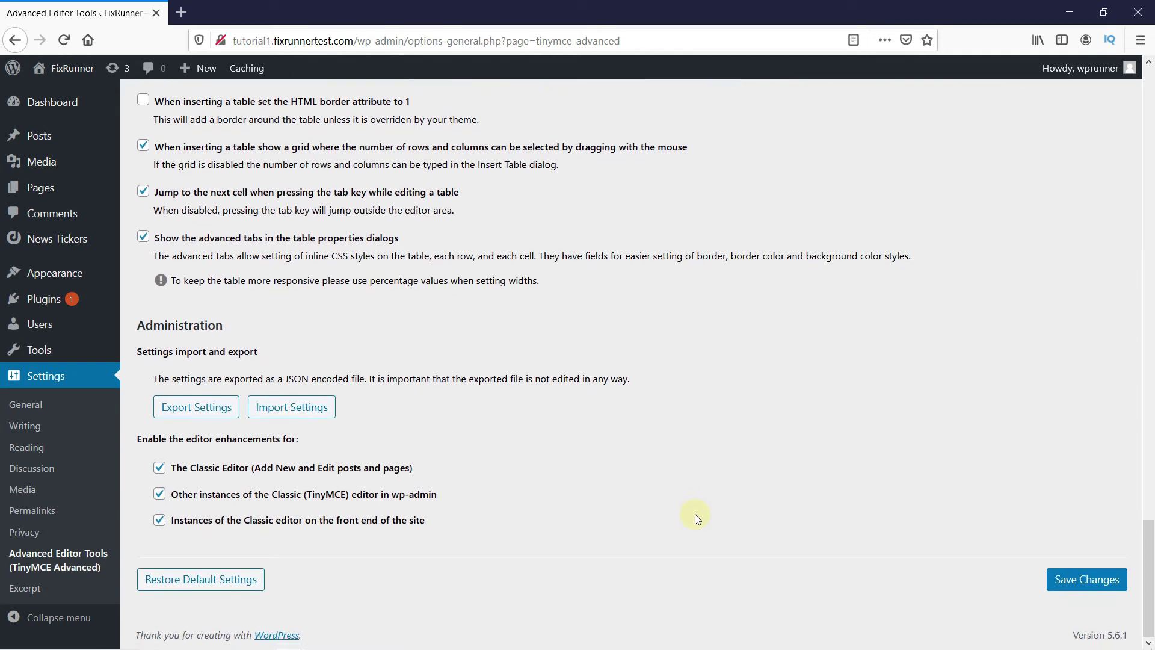
click(1066, 585)
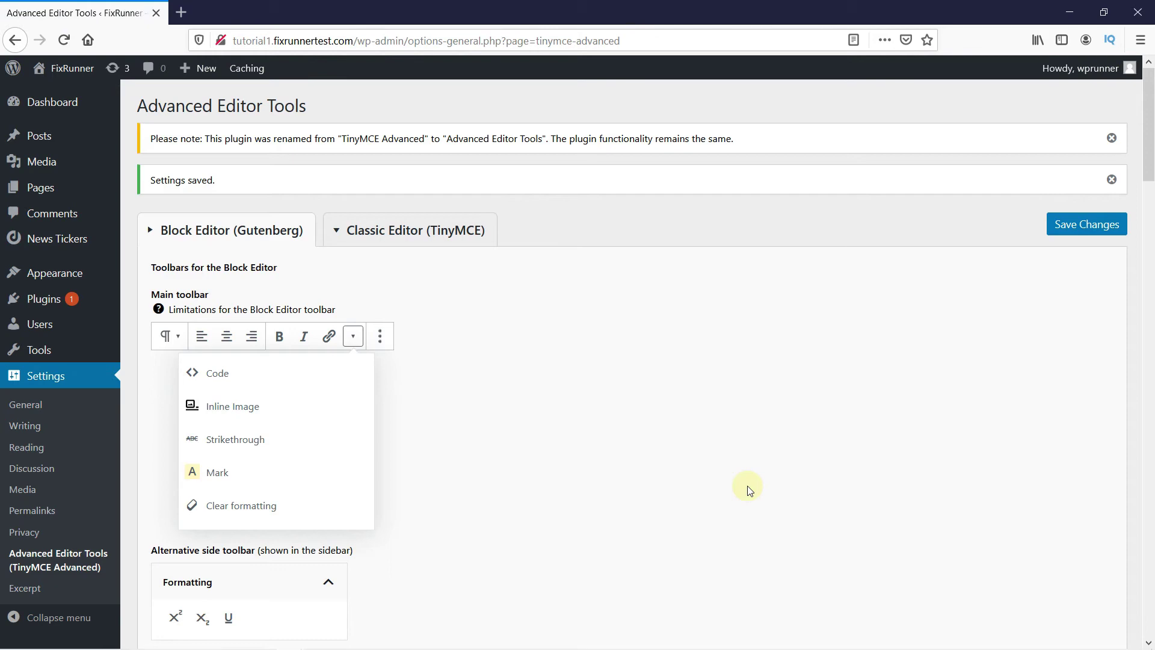
- Reopen the Fix WordPress Issues for FREE!!! post and select 'full-service WordPress support and maintenance'
mouse_move(64, 141)
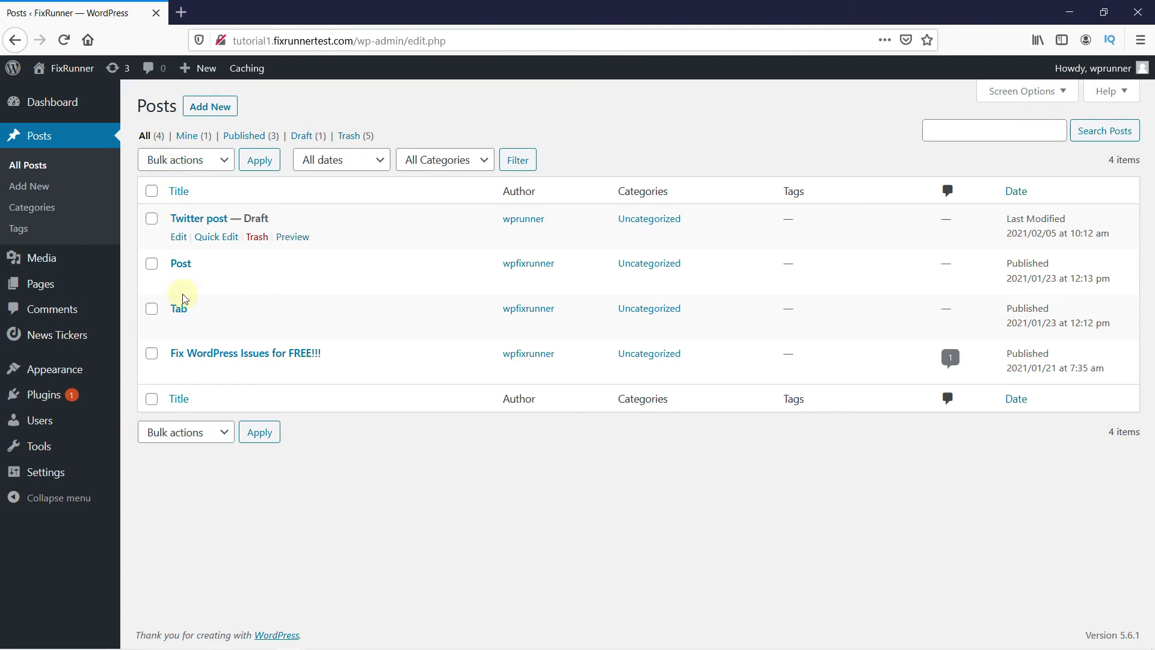
click(182, 371)
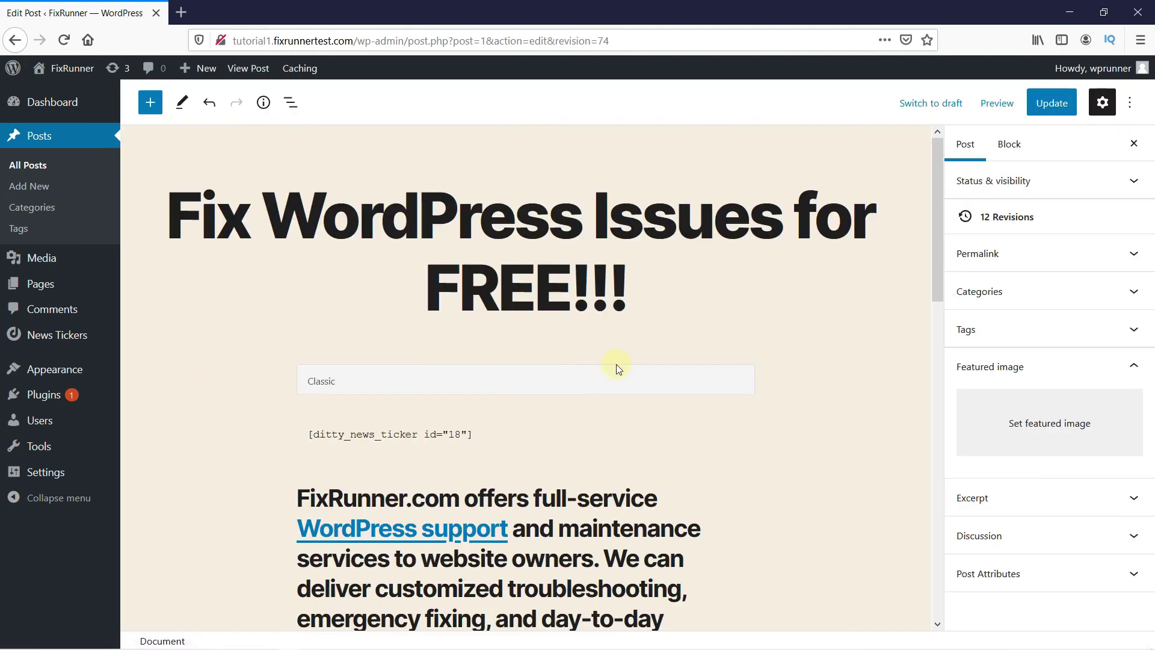
scroll(878, 349, down, 3)
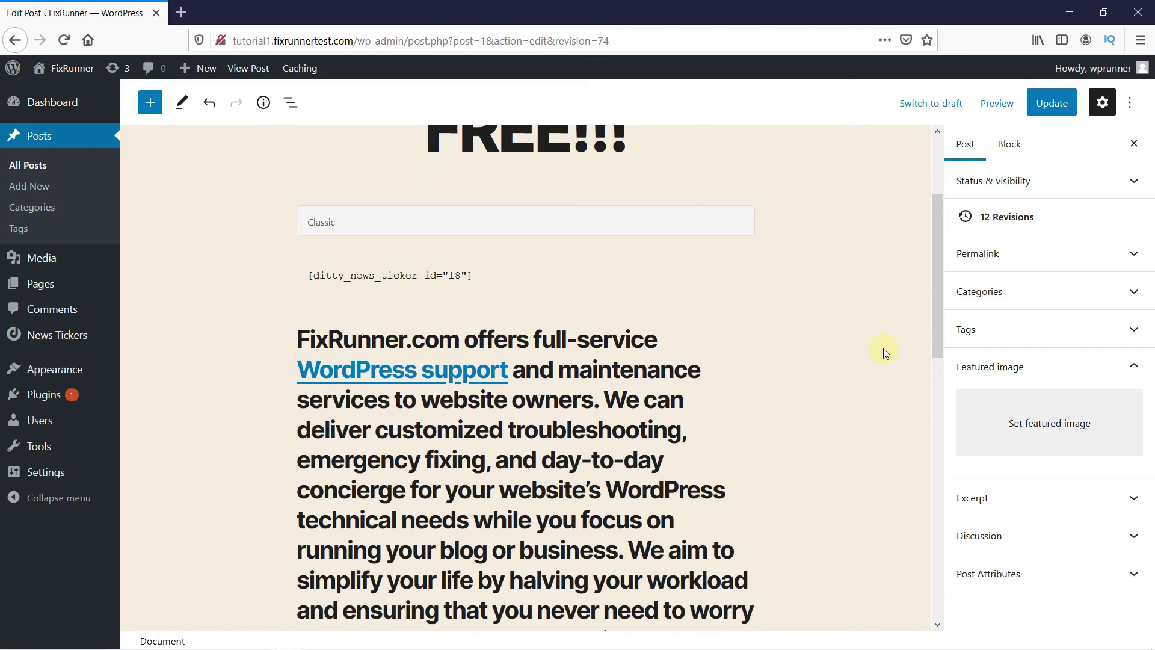
scroll(883, 349, down, 1)
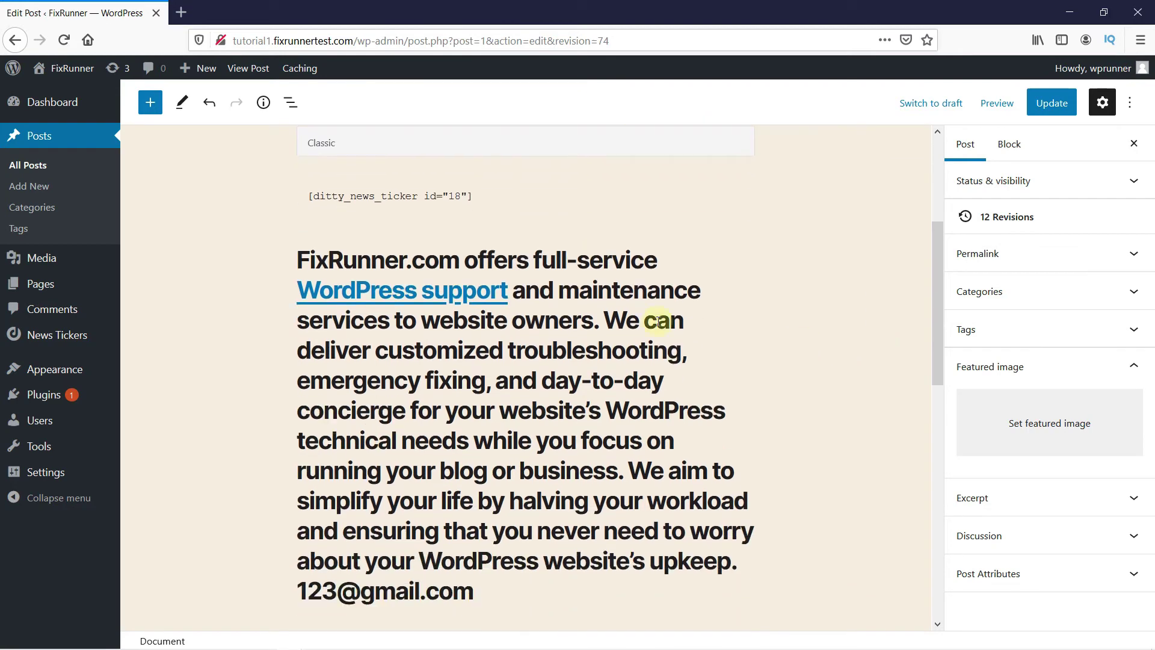
drag(298, 258, 295, 299)
scroll(289, 295, down, 1)
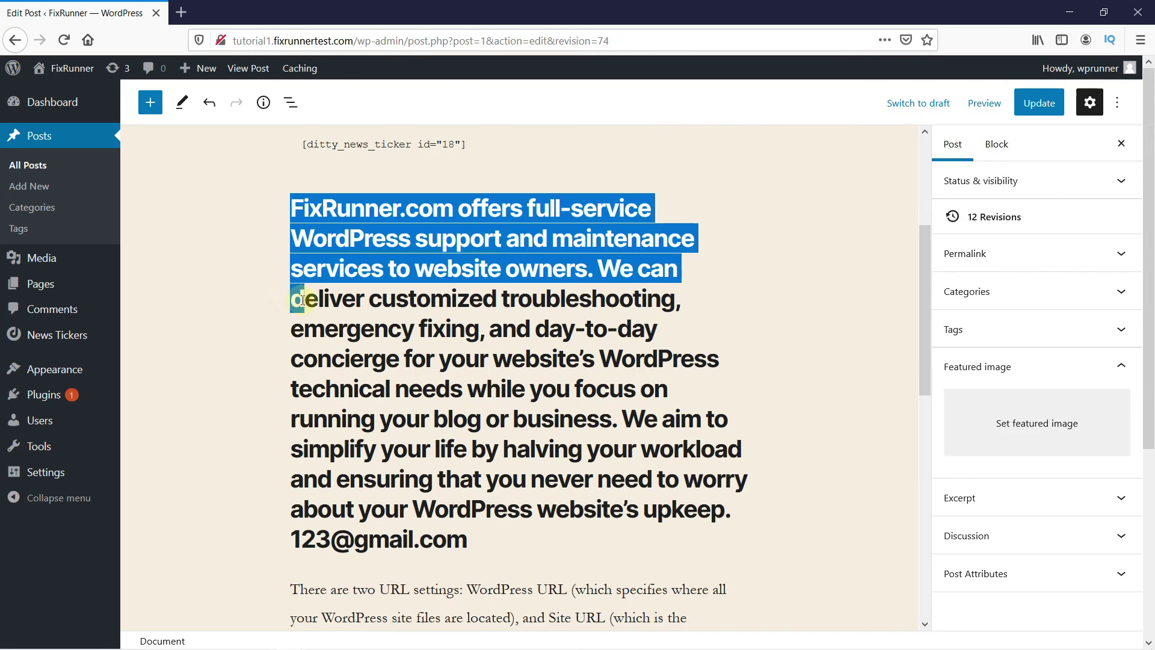
scroll(618, 337, up, 1)
click(617, 337)
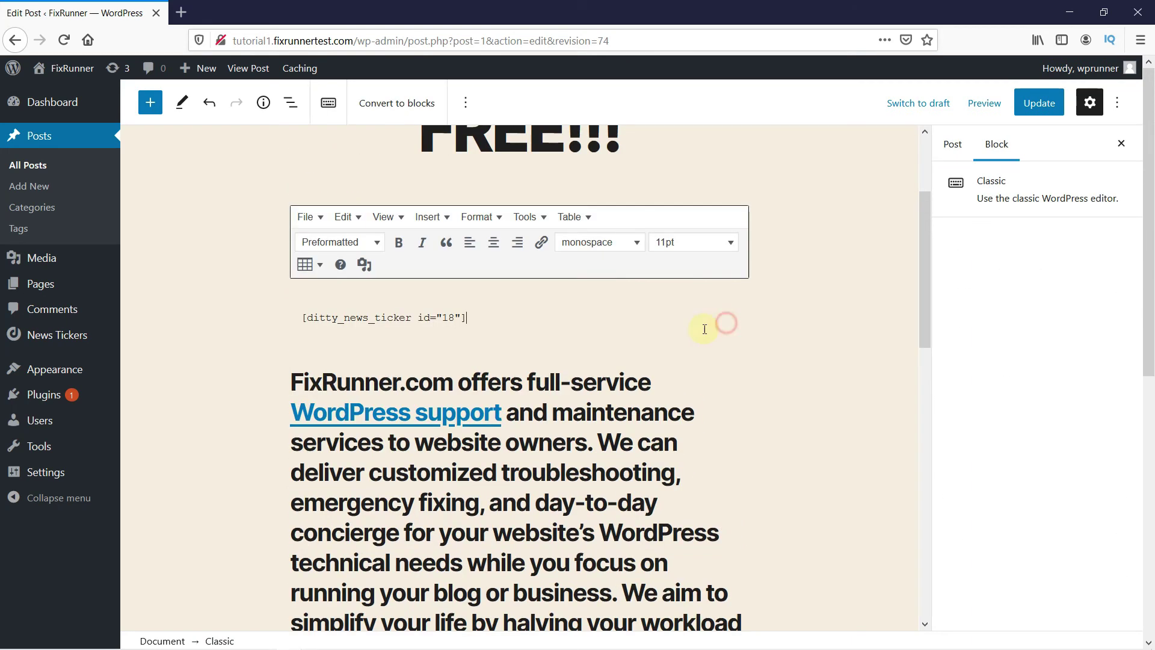
drag(532, 379, 692, 415)
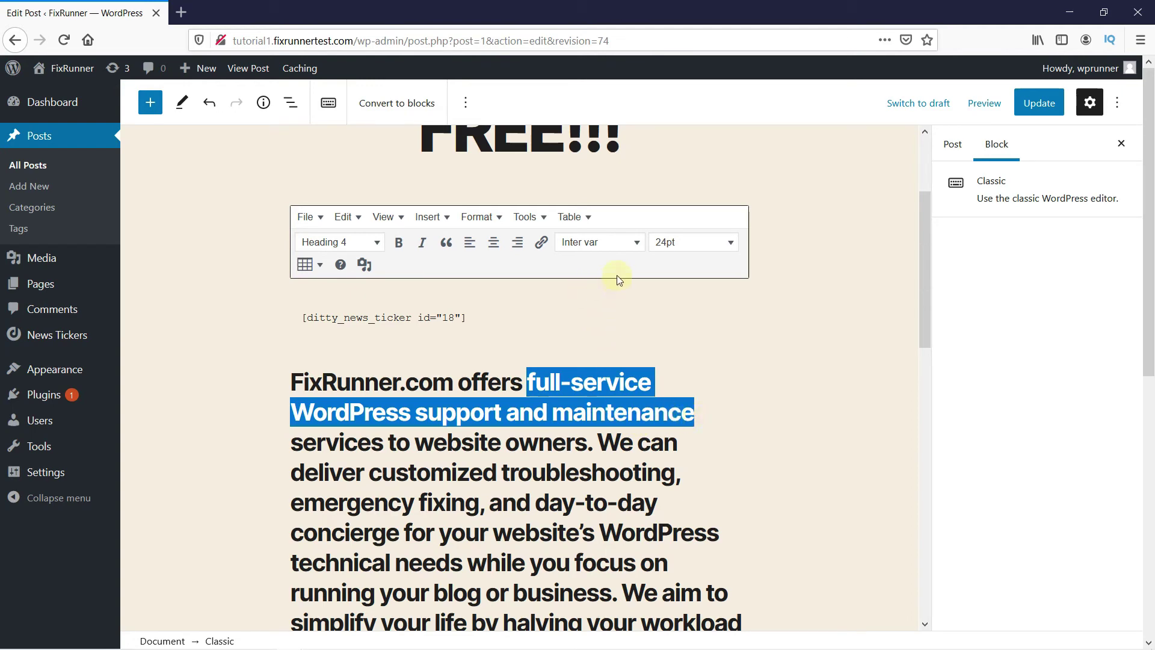
- Set the selected phrase to 14pt Helvetica
click(736, 243)
scroll(740, 355, down, 2)
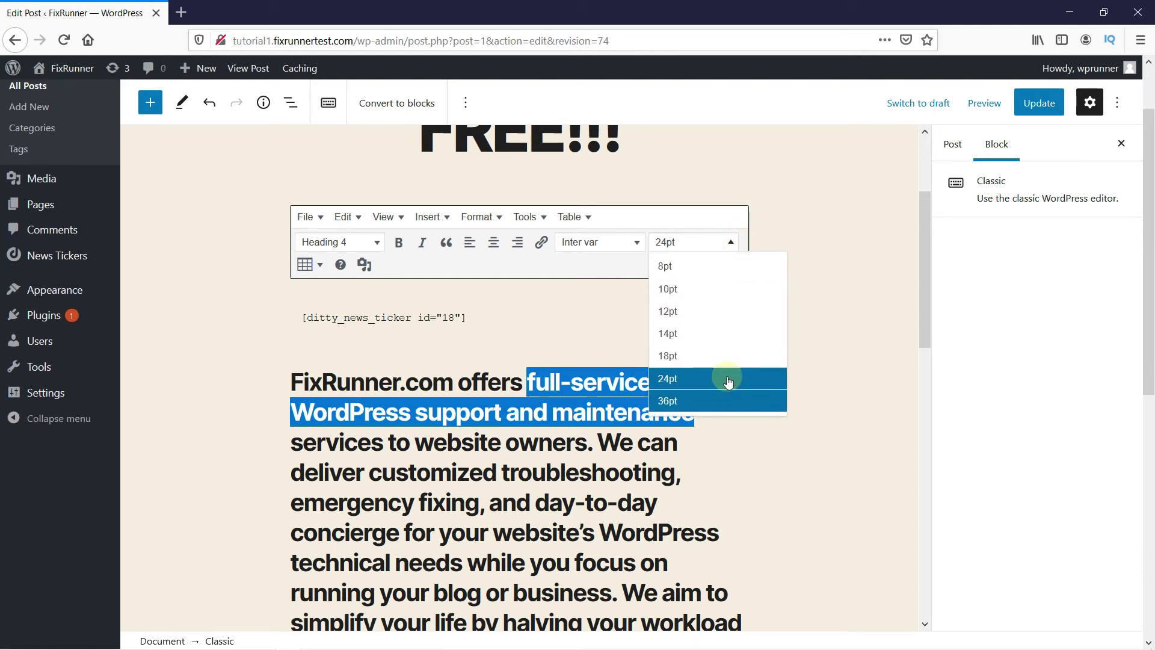
click(725, 323)
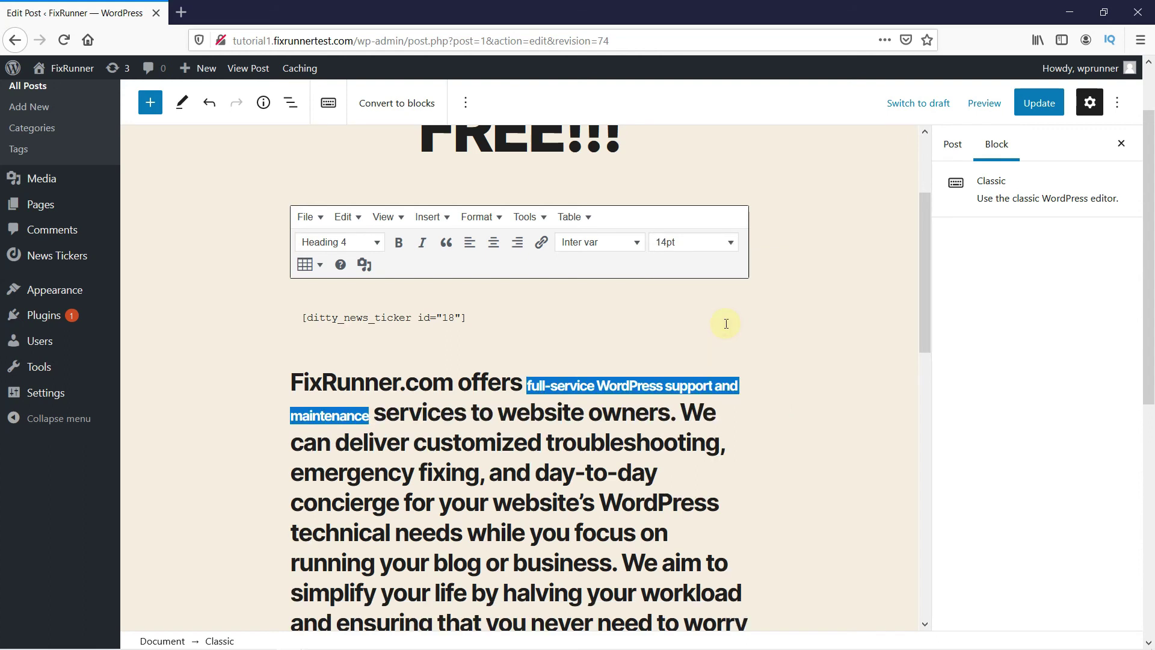
click(637, 247)
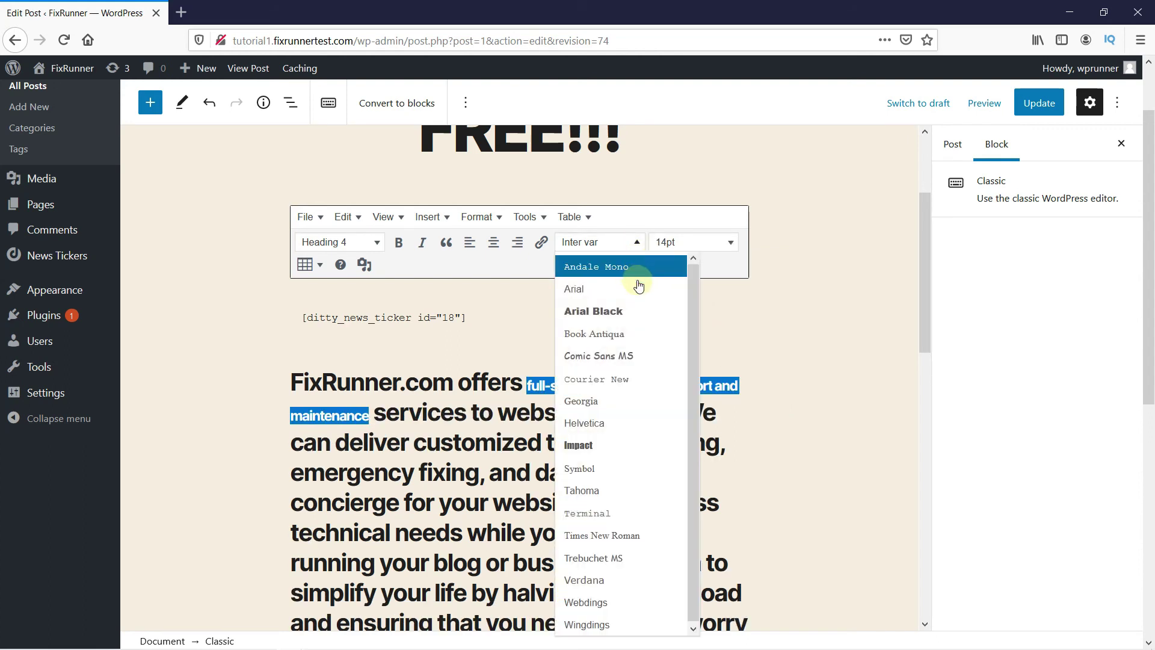
click(672, 424)
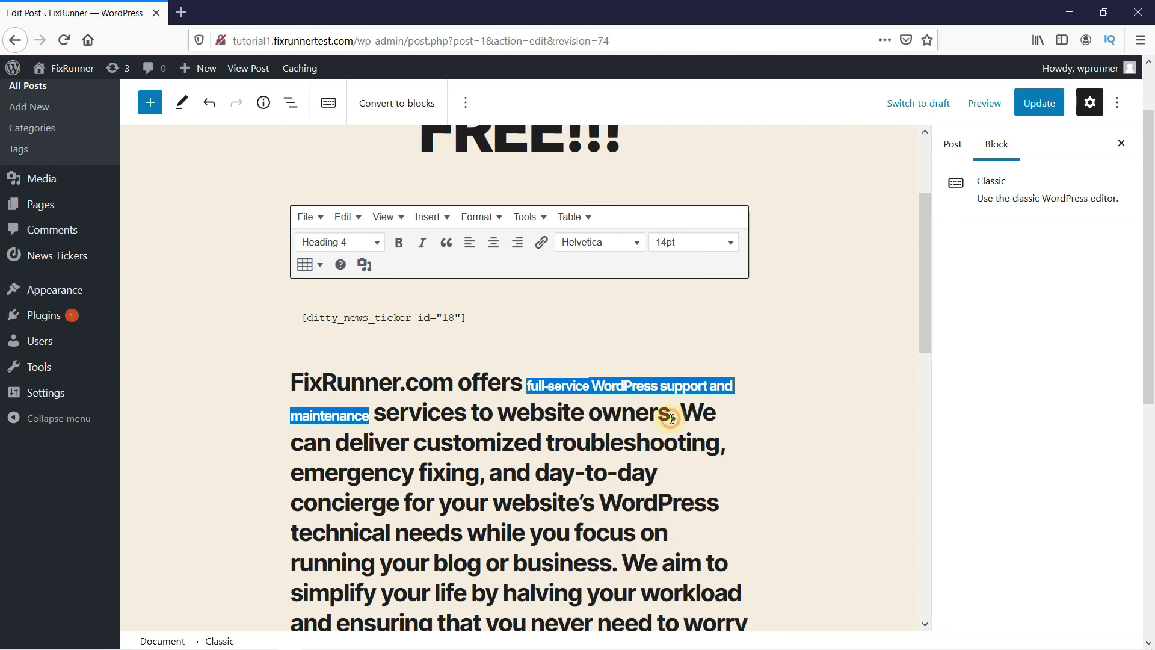
click(778, 380)
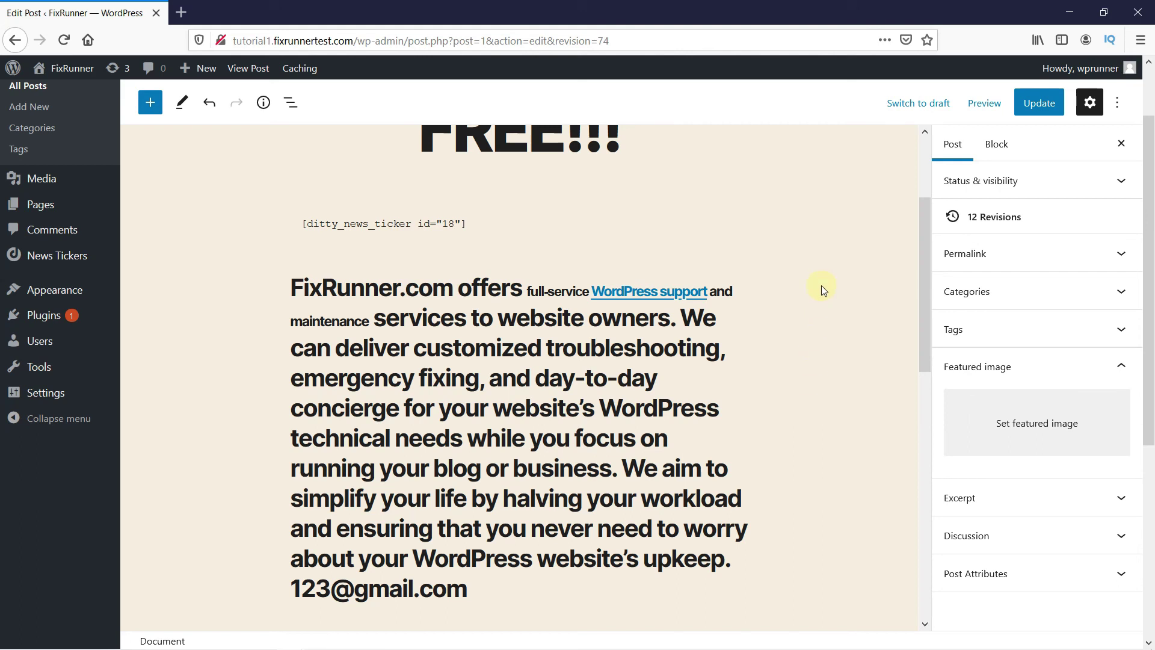